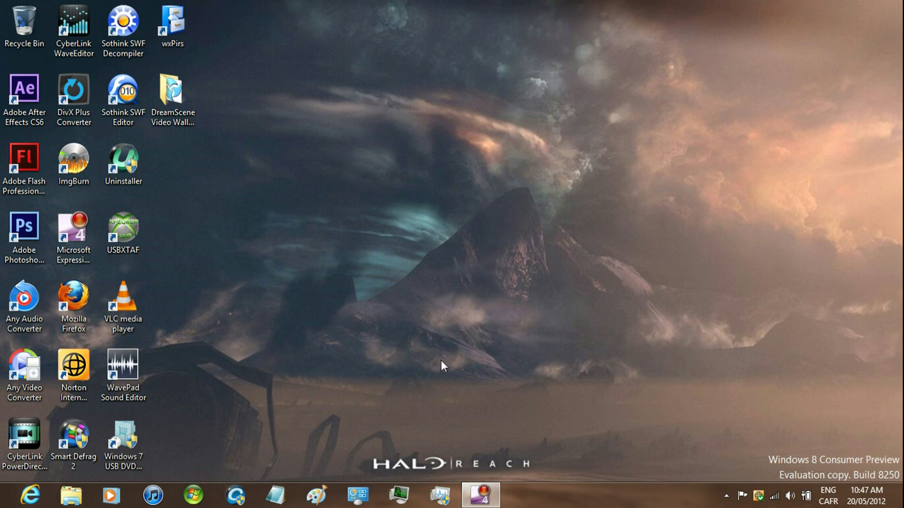
Select the DreamScene Video Wallpaper 2.23 desktop shortcut, then clear the selection
{"action": "left_click_drag", "start_coordinate": [701, 345], "coordinate": [902, 482]}
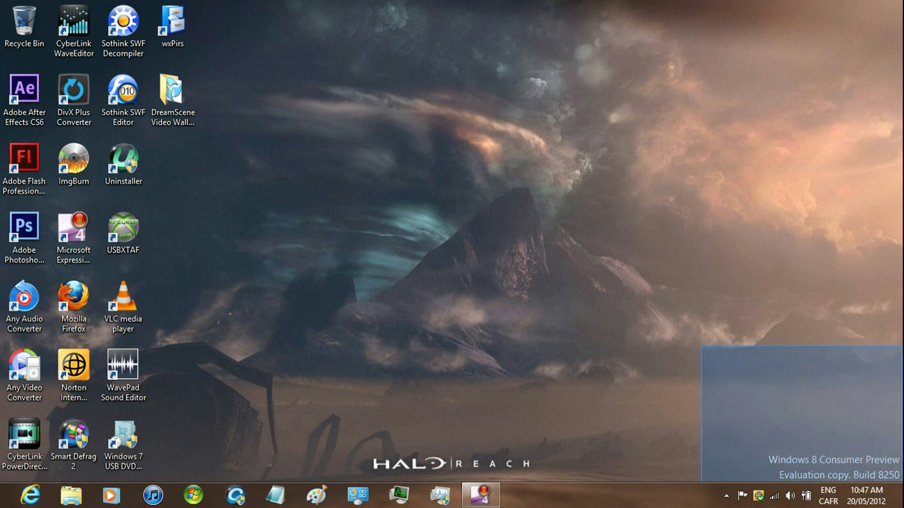
{"action": "left_click", "coordinate": [174, 116]}
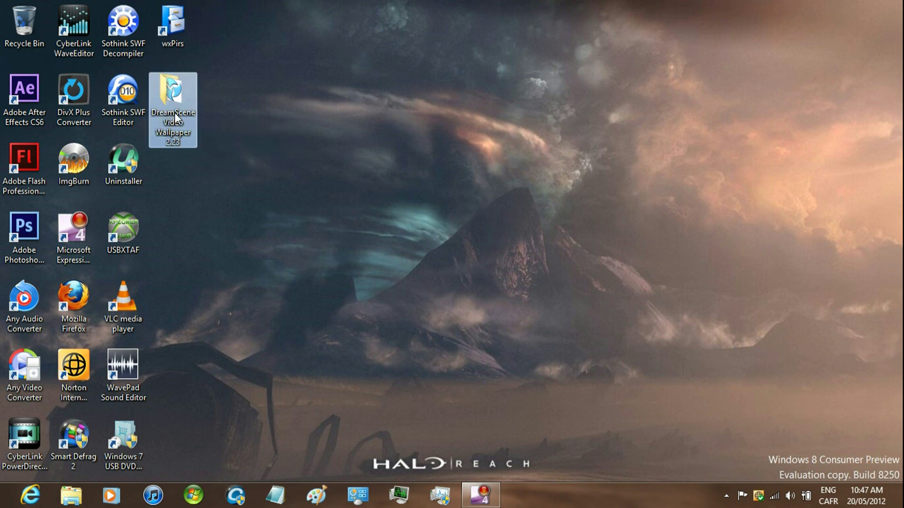
{"action": "left_click", "coordinate": [280, 165]}
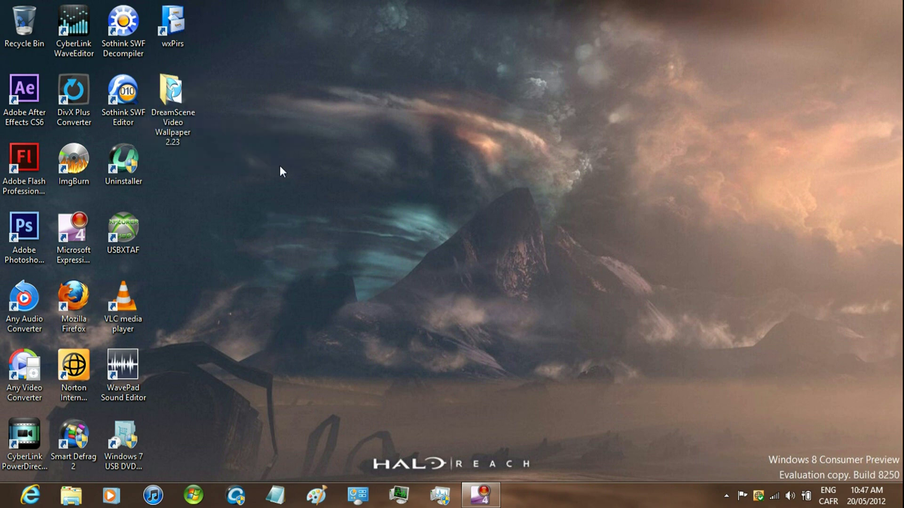
Search Google in Internet Explorer for 'dreamscene video wallpaper 2.23'
{"action": "key", "text": "super"}
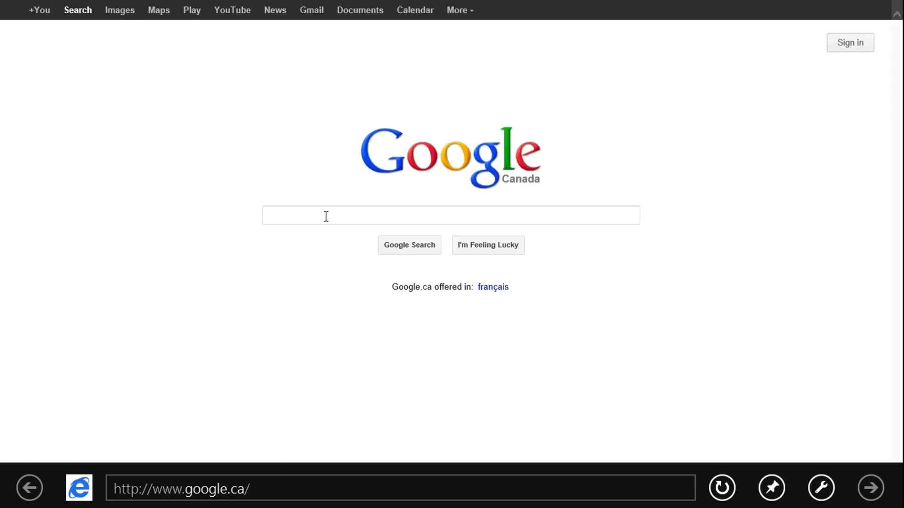
{"action": "left_click", "coordinate": [326, 217]}
{"action": "type", "text": "dr"}
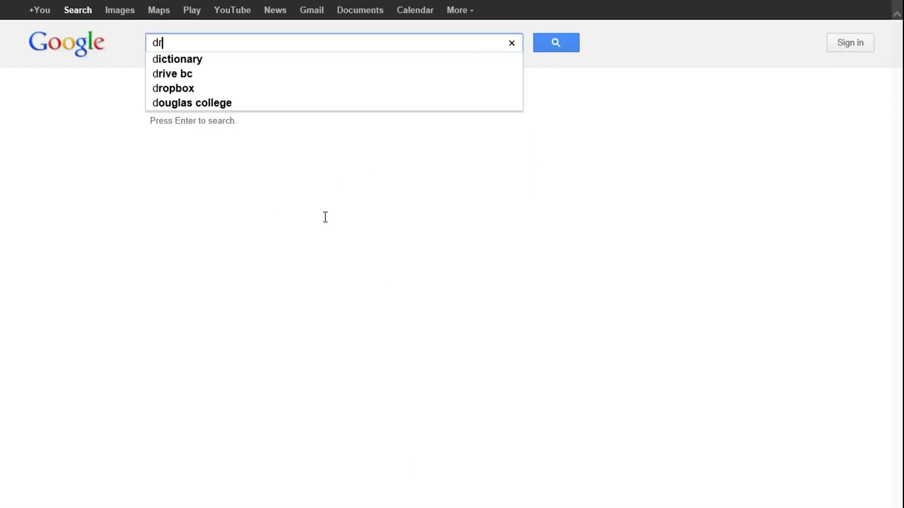
{"action": "type", "text": "eams"}
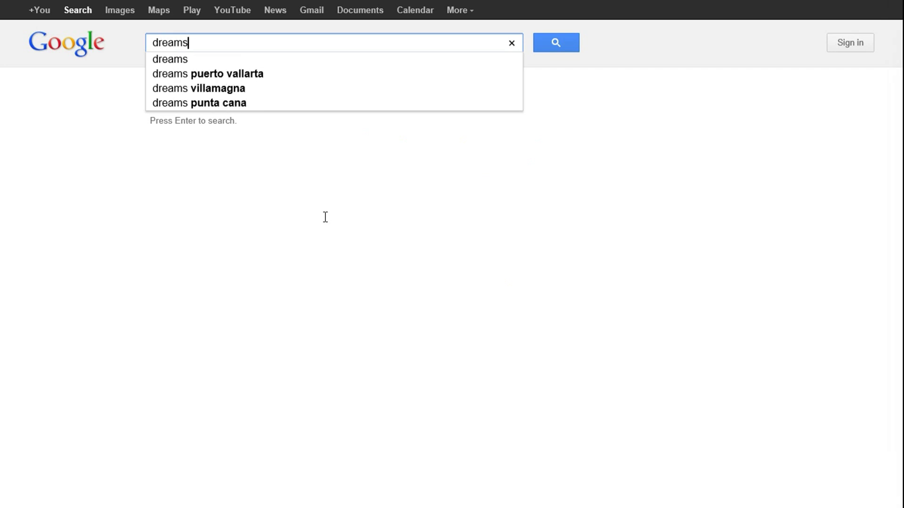
{"action": "type", "text": "cene"}
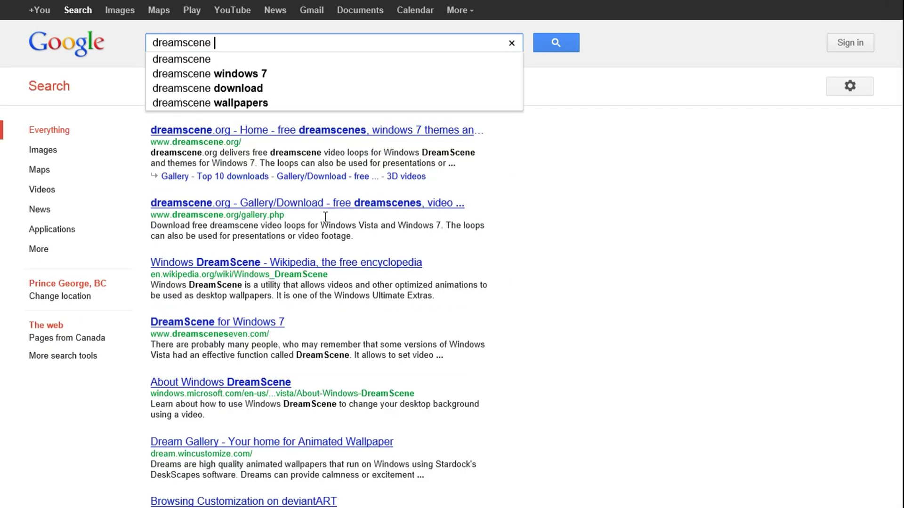
{"action": "type", "text": " video w"}
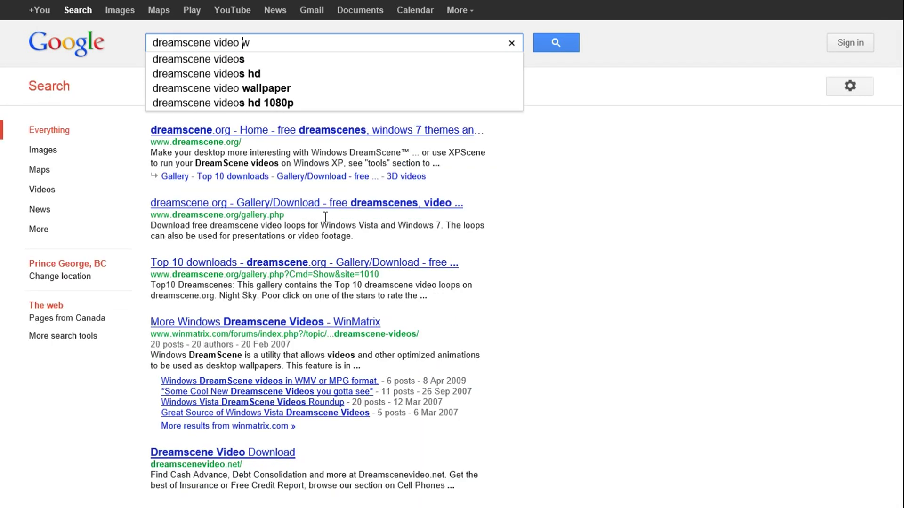
{"action": "type", "text": "allpa"}
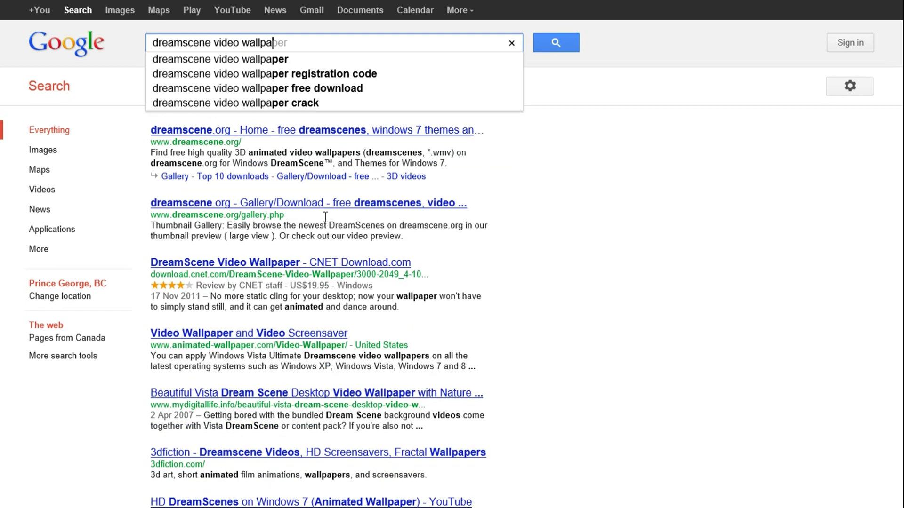
{"action": "type", "text": "per "}
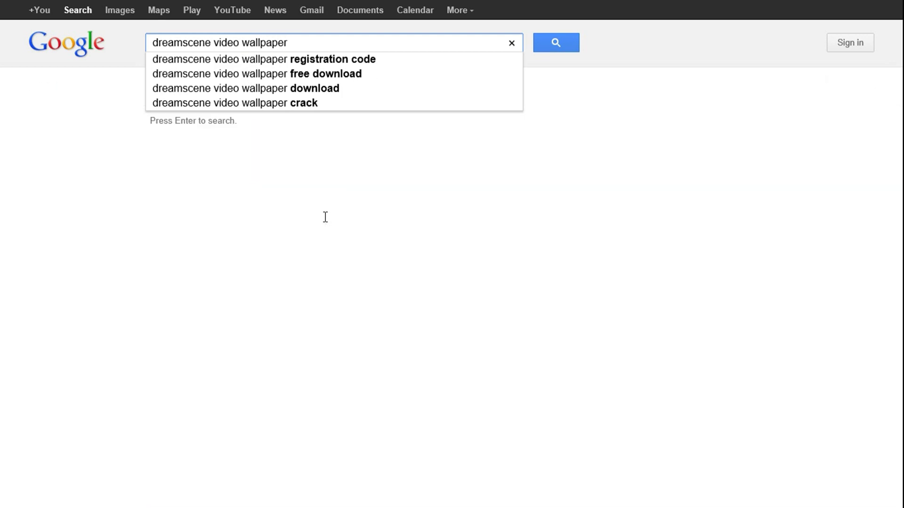
{"action": "type", "text": "2.23"}
{"action": "key", "text": "Return"}
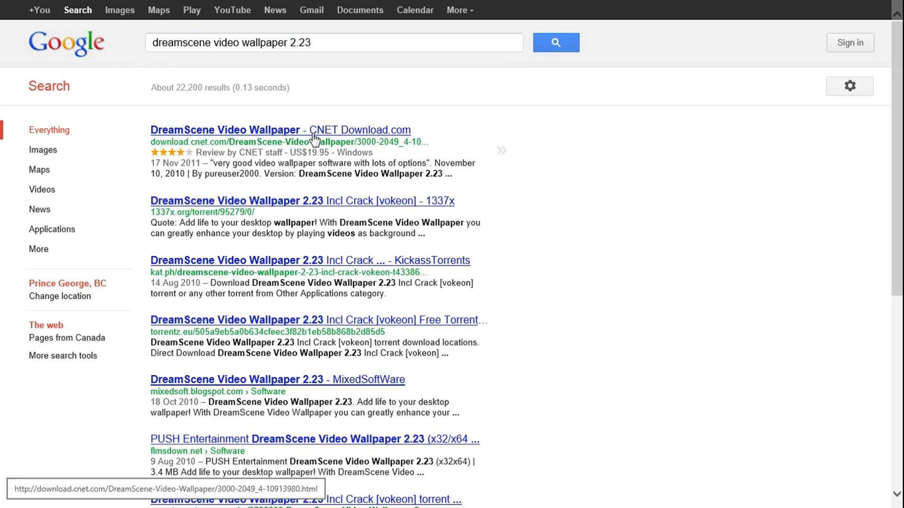
From the CNET DreamScene page, save DreamsceneVideoWallpaper.zip and open it once downloaded
{"action": "left_click", "coordinate": [314, 132]}
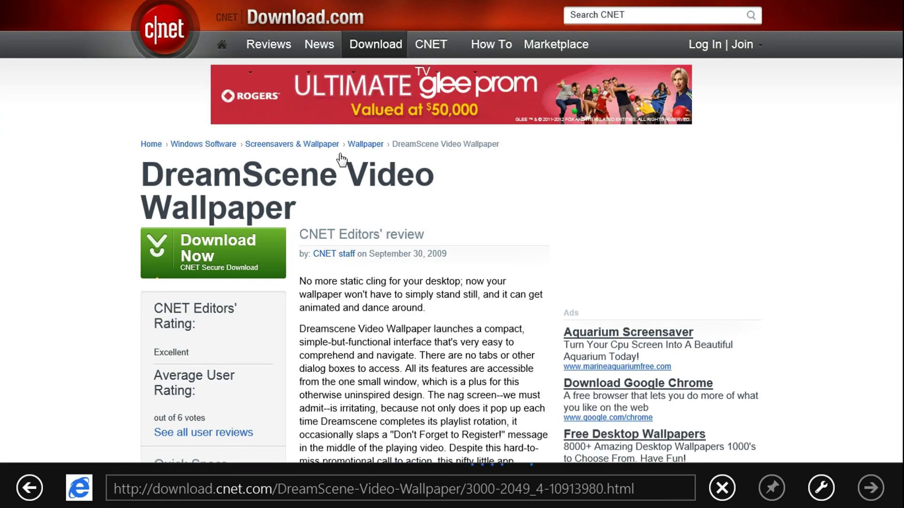
{"action": "left_click", "coordinate": [234, 273]}
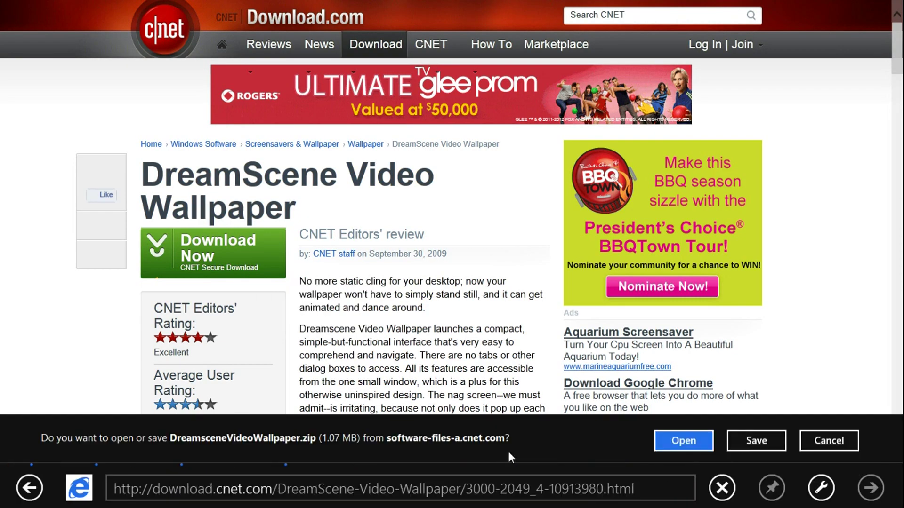
{"action": "left_click", "coordinate": [737, 441]}
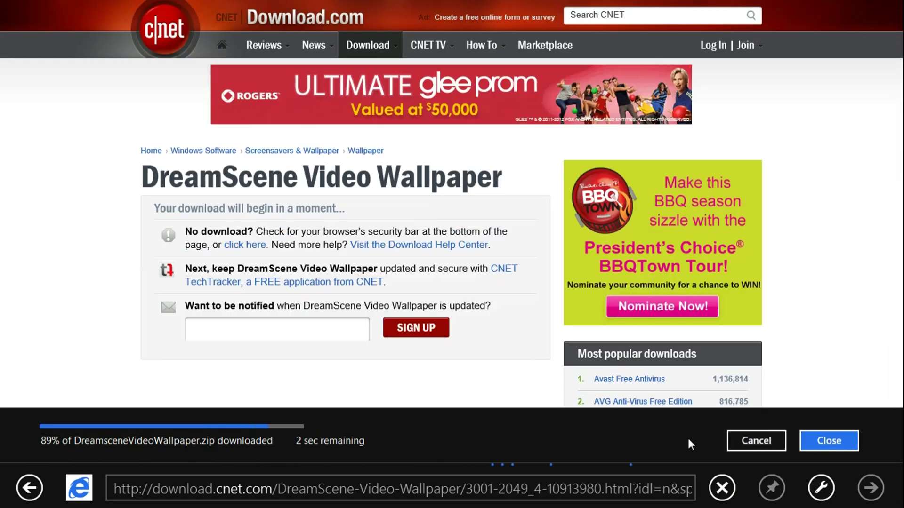
{"action": "left_click", "coordinate": [729, 440]}
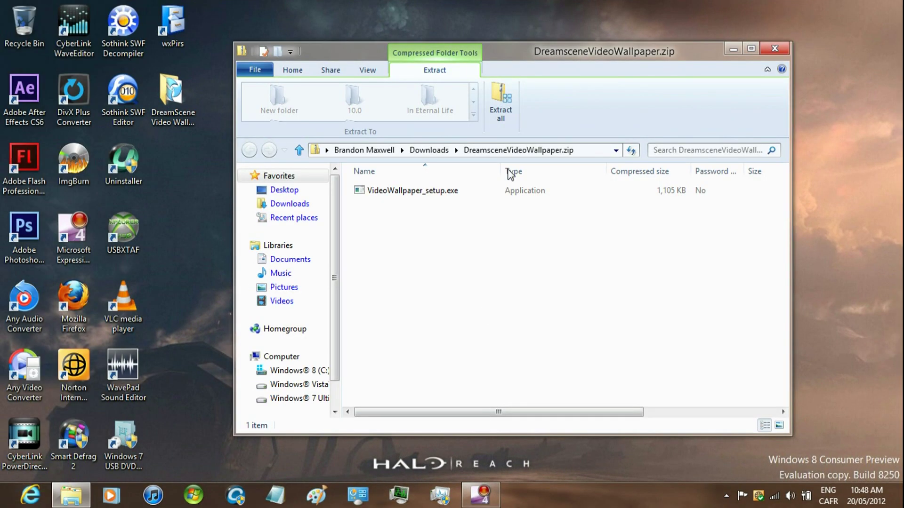
Extract the zip to the suggested folder, close both Explorer windows, and select the desktop folder
{"action": "left_click", "coordinate": [502, 108]}
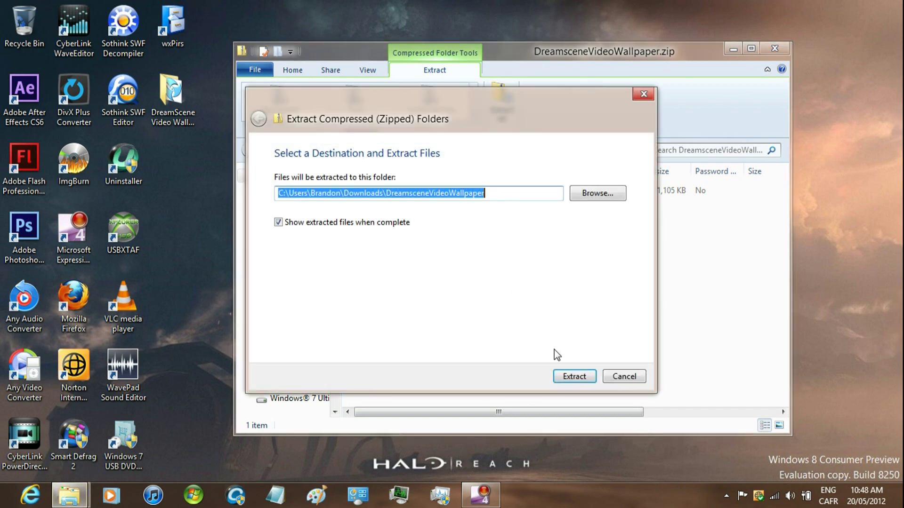
{"action": "left_click", "coordinate": [580, 376]}
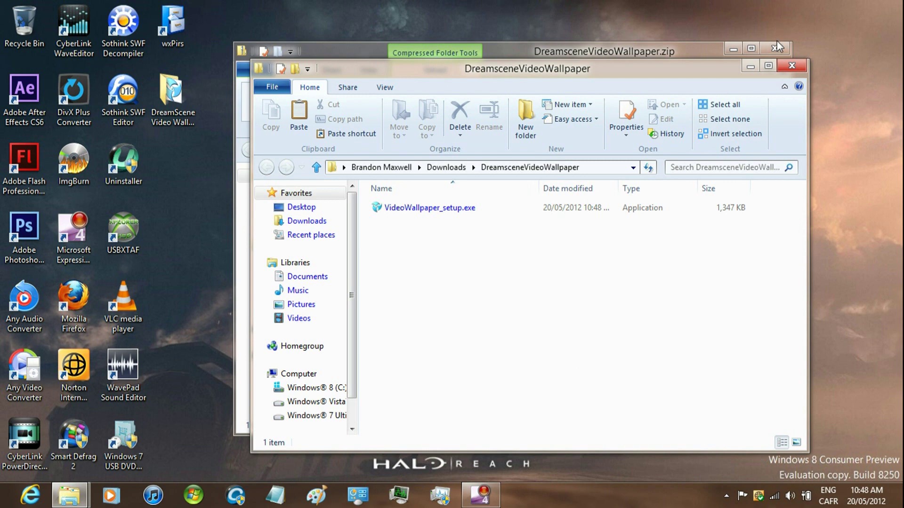
{"action": "left_click", "coordinate": [777, 48]}
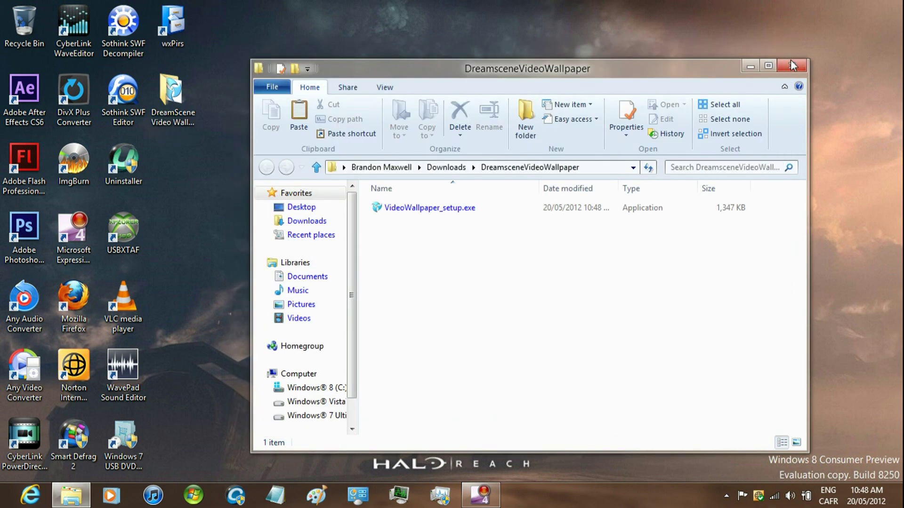
{"action": "left_click", "coordinate": [794, 69]}
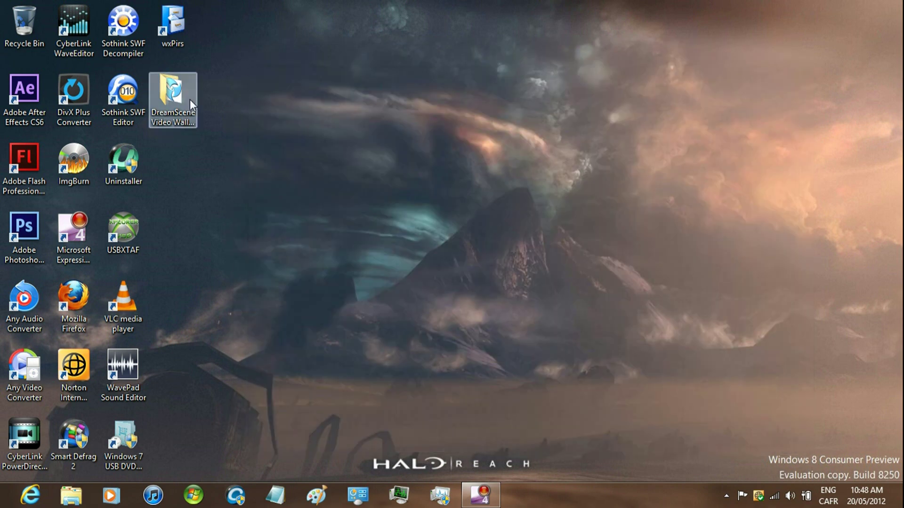
{"action": "left_click", "coordinate": [190, 99]}
Run setup.exe from the DreamScene Video Wallpaper 2.23 folder, keeping the default install folder
{"action": "double_click", "coordinate": [190, 100]}
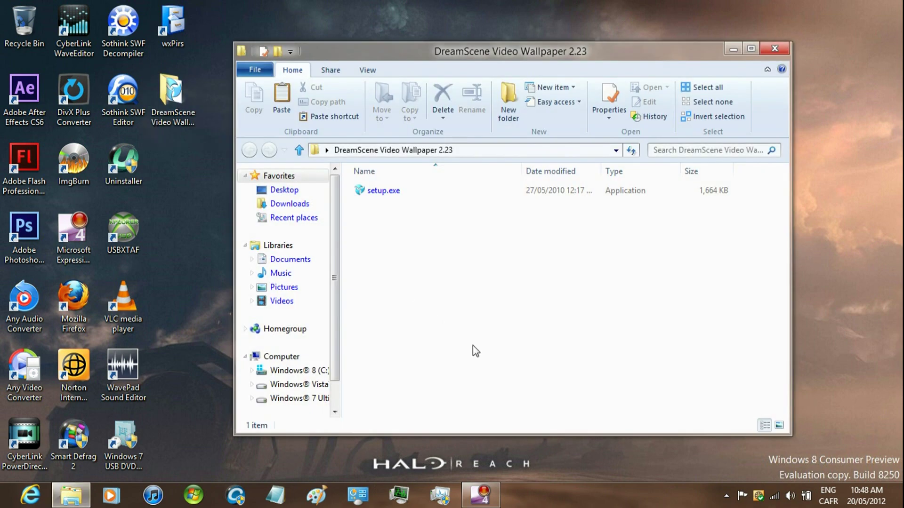
{"action": "key", "text": "Down"}
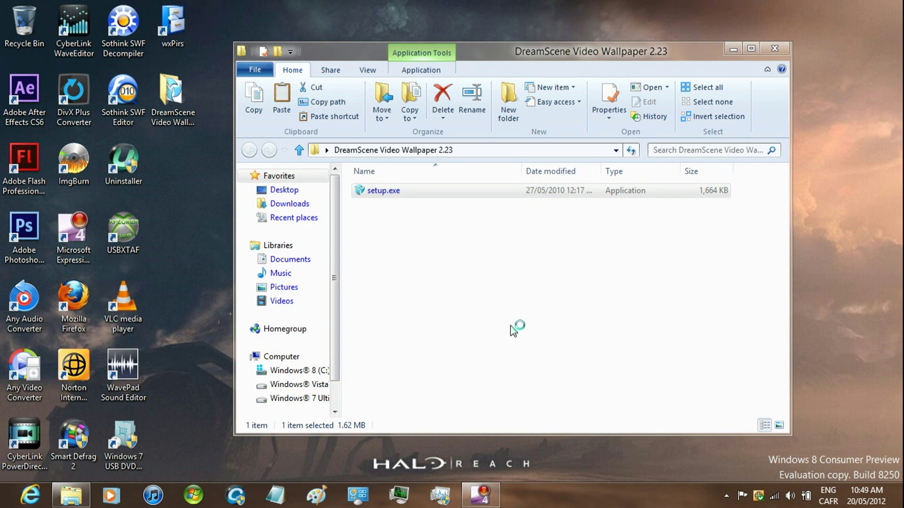
{"action": "left_click", "coordinate": [525, 354]}
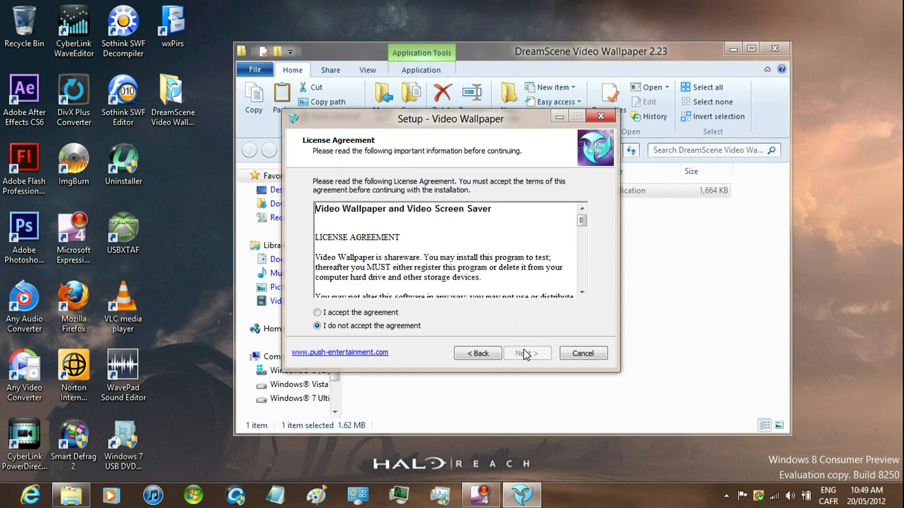
{"action": "left_click", "coordinate": [541, 356]}
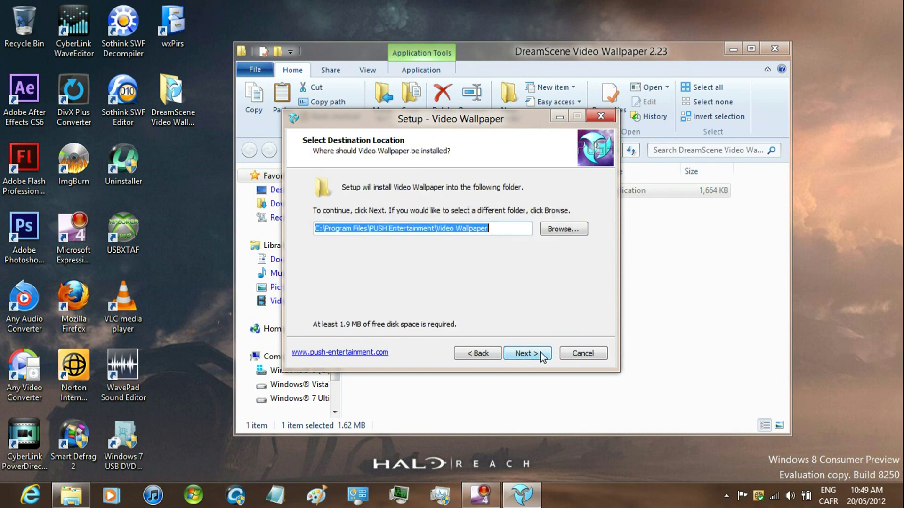
Accept default components, Start Menu folder and tasks, install, and finish the wizard
{"action": "left_click", "coordinate": [530, 357]}
{"action": "left_click", "coordinate": [529, 354]}
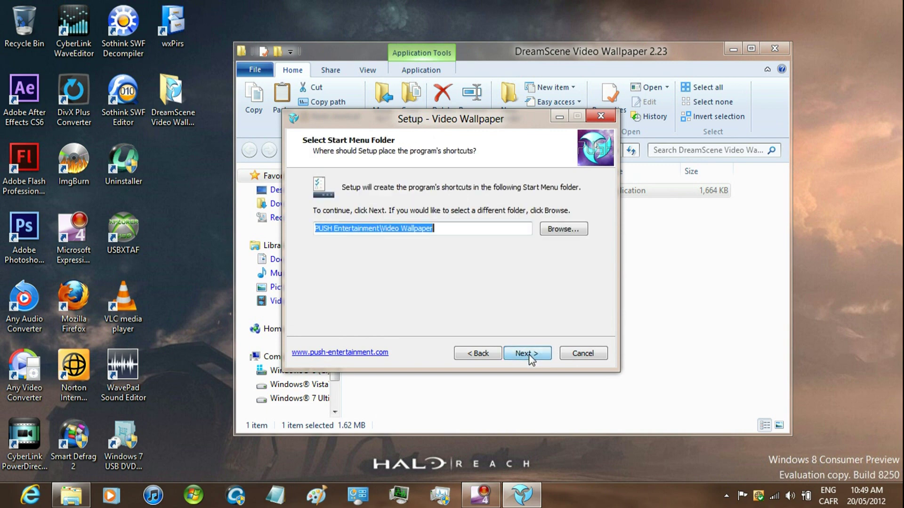
{"action": "left_click", "coordinate": [529, 354]}
{"action": "left_click", "coordinate": [529, 354]}
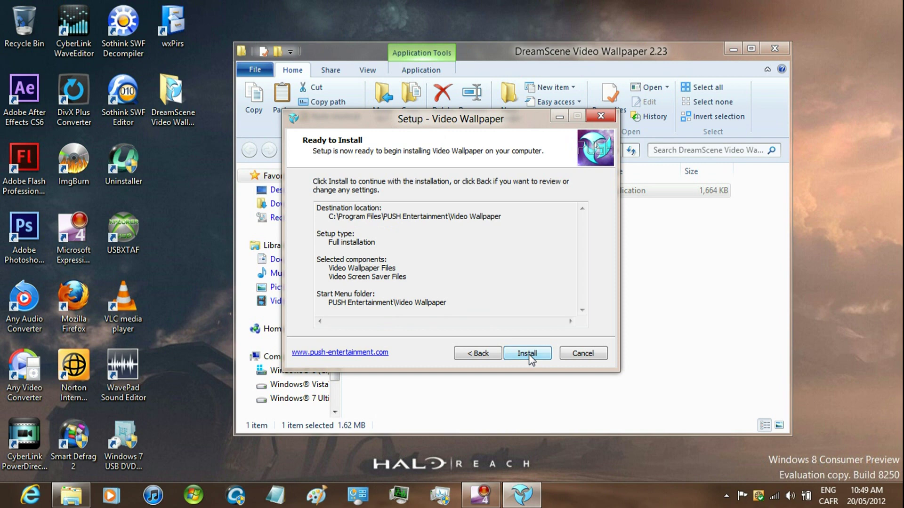
{"action": "left_click", "coordinate": [529, 353]}
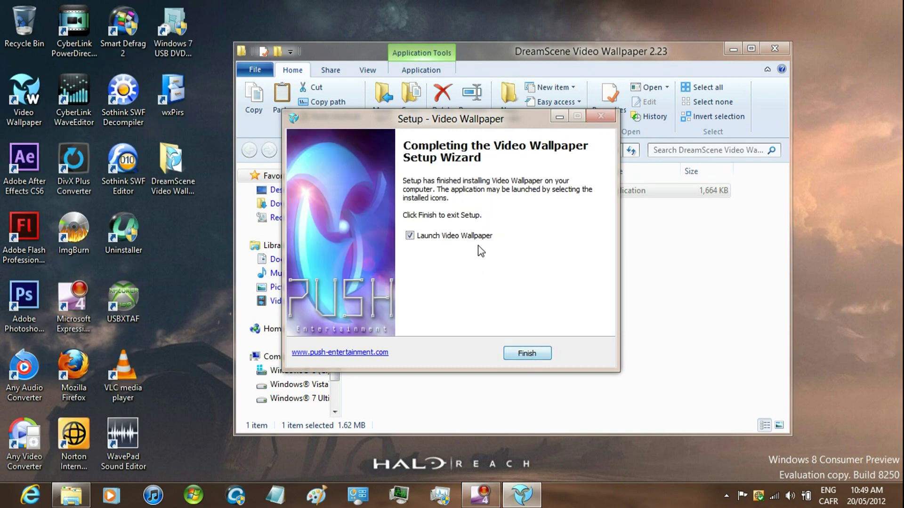
{"action": "left_click", "coordinate": [524, 353]}
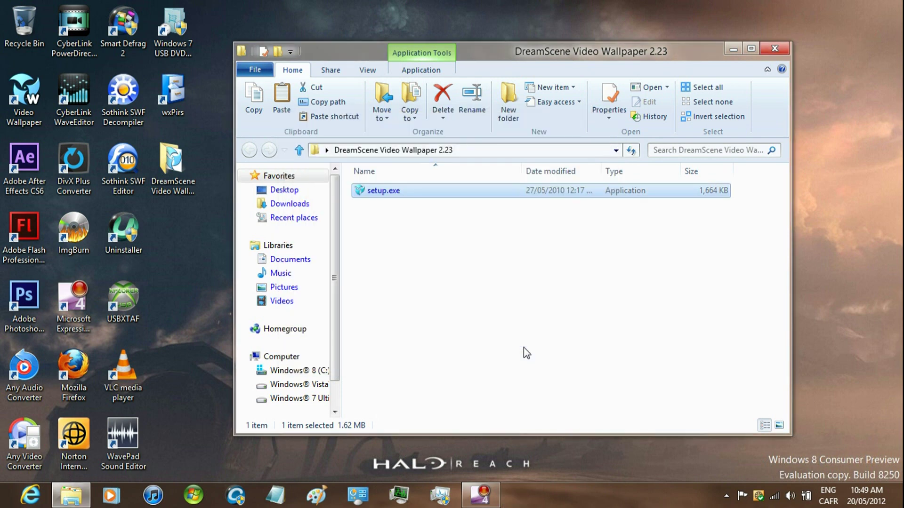
Close the DreamScene Video Wallpaper folder and launch Video Wallpaper from its desktop shortcut
{"action": "left_click", "coordinate": [526, 353]}
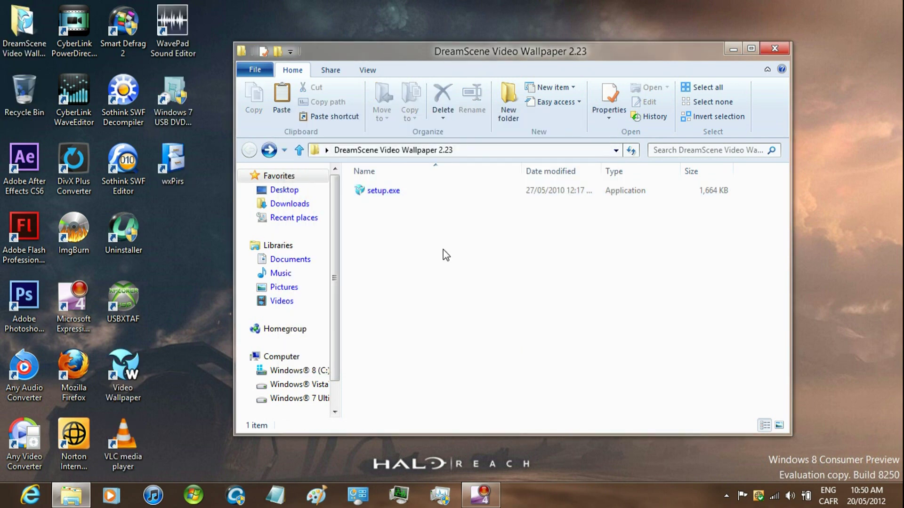
{"action": "left_click", "coordinate": [777, 49]}
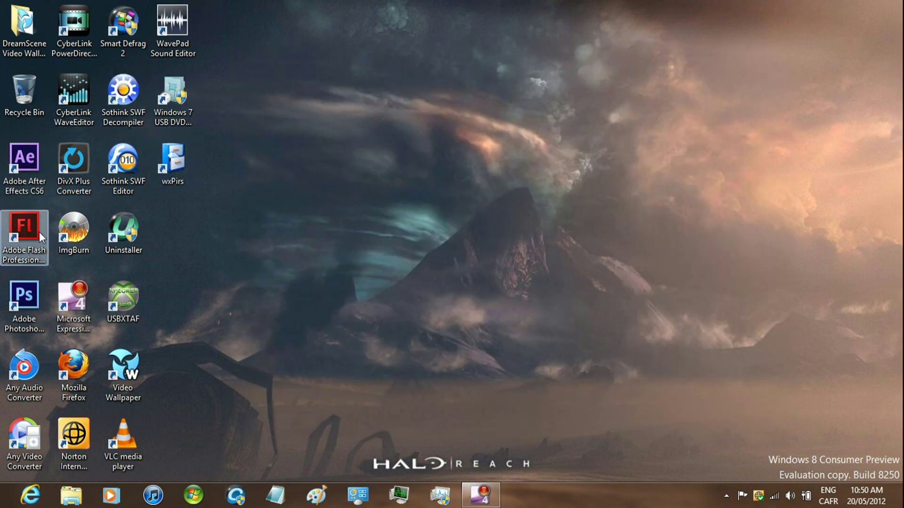
{"action": "left_click", "coordinate": [129, 354]}
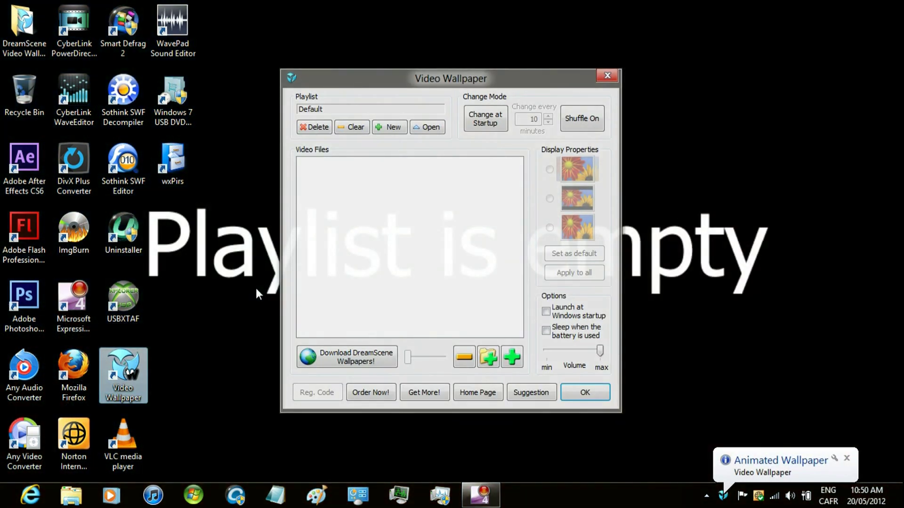
Add the My Videos > Dream Scene folder to the Default playlist
{"action": "left_click", "coordinate": [490, 358]}
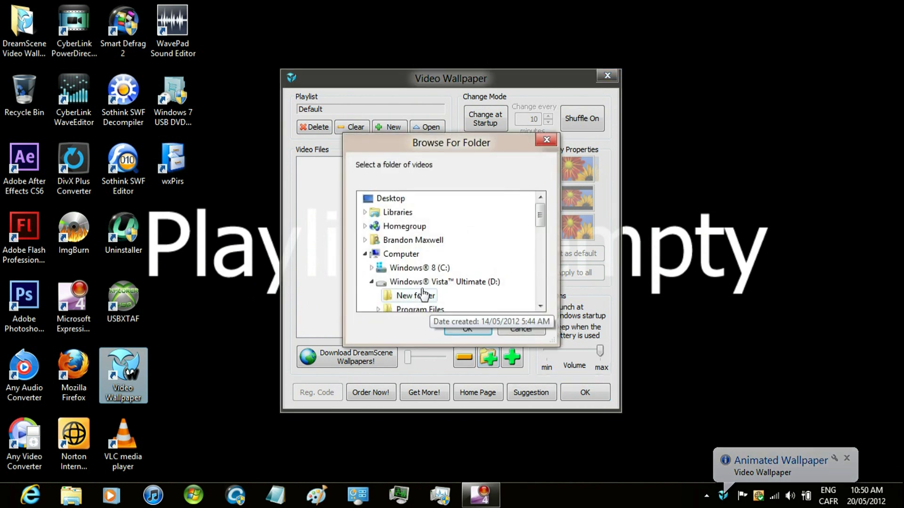
{"action": "scroll", "coordinate": [423, 292], "scroll_direction": "down", "scroll_amount": 1}
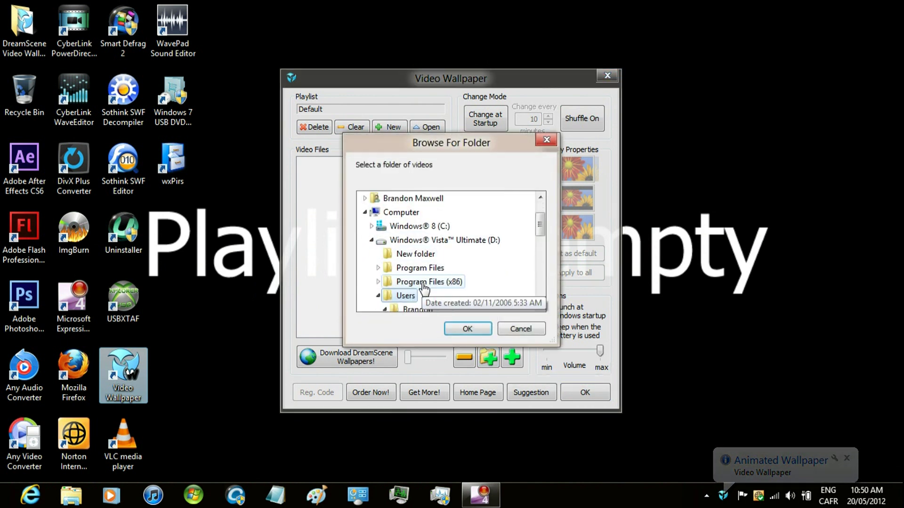
{"action": "scroll", "coordinate": [424, 287], "scroll_direction": "down", "scroll_amount": 3}
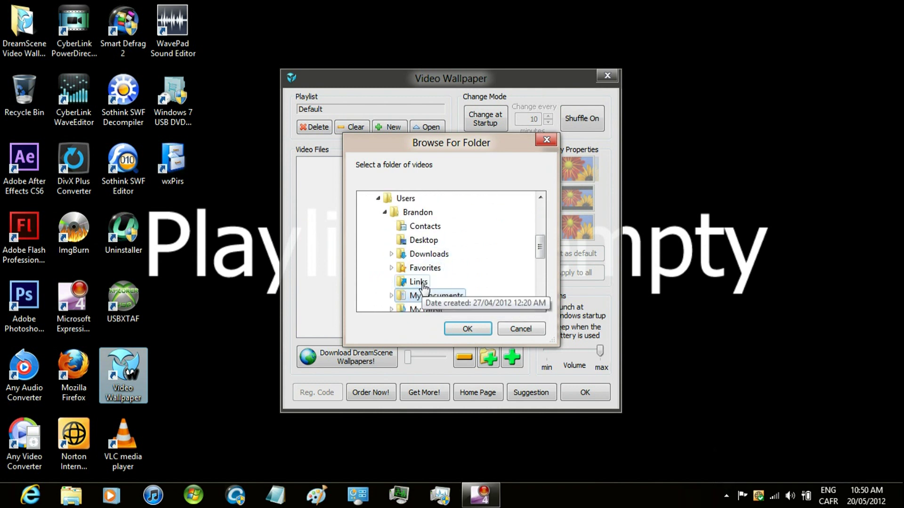
{"action": "scroll", "coordinate": [423, 285], "scroll_direction": "down", "scroll_amount": 2}
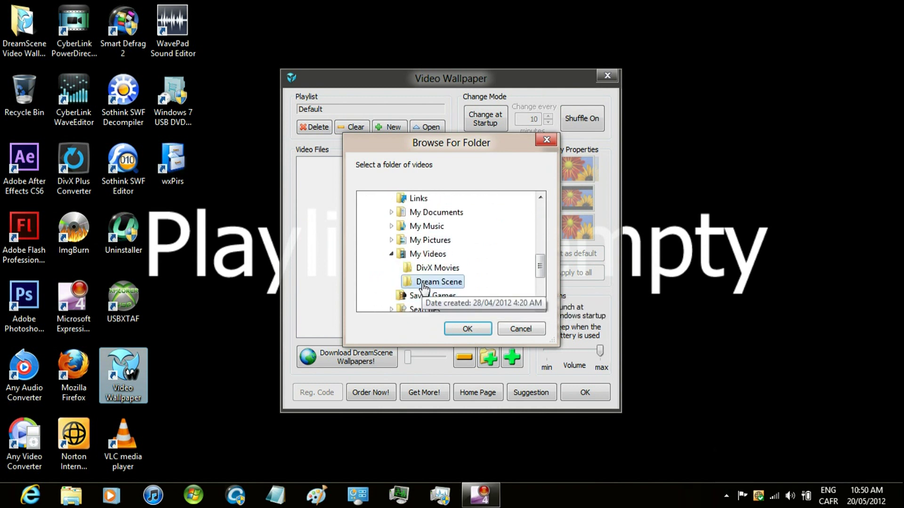
{"action": "left_click", "coordinate": [431, 284]}
{"action": "left_click", "coordinate": [476, 331]}
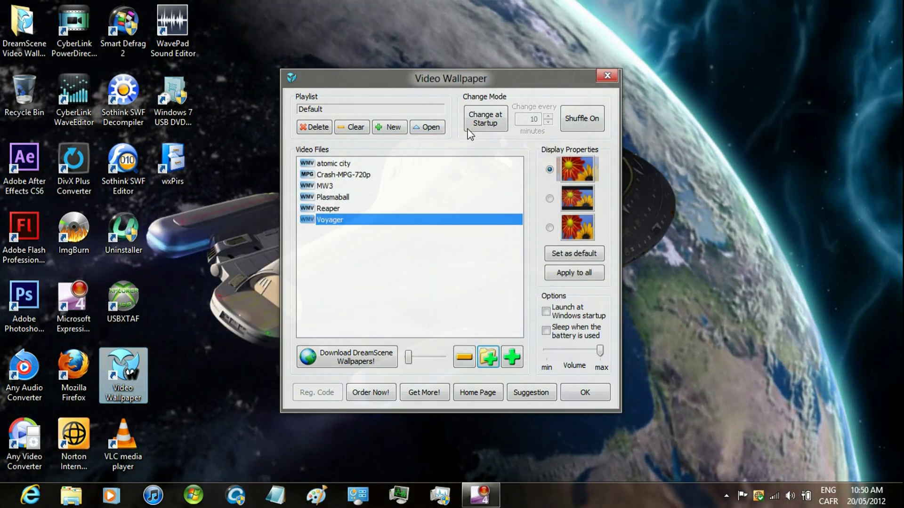
Select Crash-MPG-720p as the playing video, previewing the desktop, then click OK
{"action": "left_click_drag", "start_coordinate": [459, 80], "coordinate": [492, 306]}
{"action": "left_click_drag", "start_coordinate": [490, 254], "coordinate": [471, 459]}
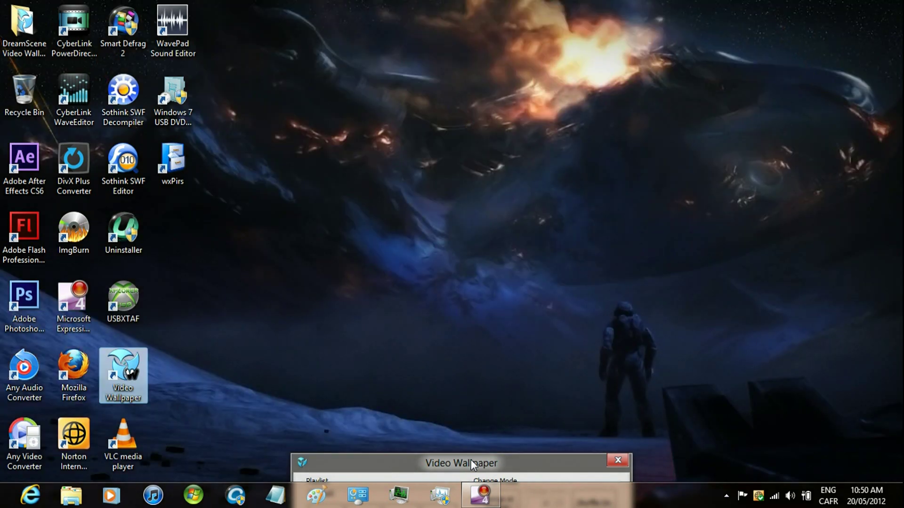
{"action": "left_click_drag", "start_coordinate": [471, 460], "coordinate": [459, 203]}
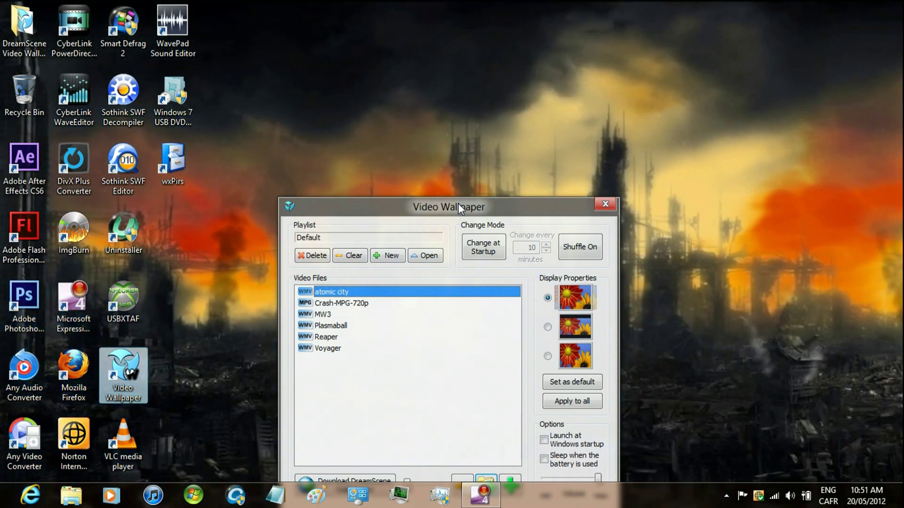
{"action": "left_click_drag", "start_coordinate": [458, 203], "coordinate": [464, 283]}
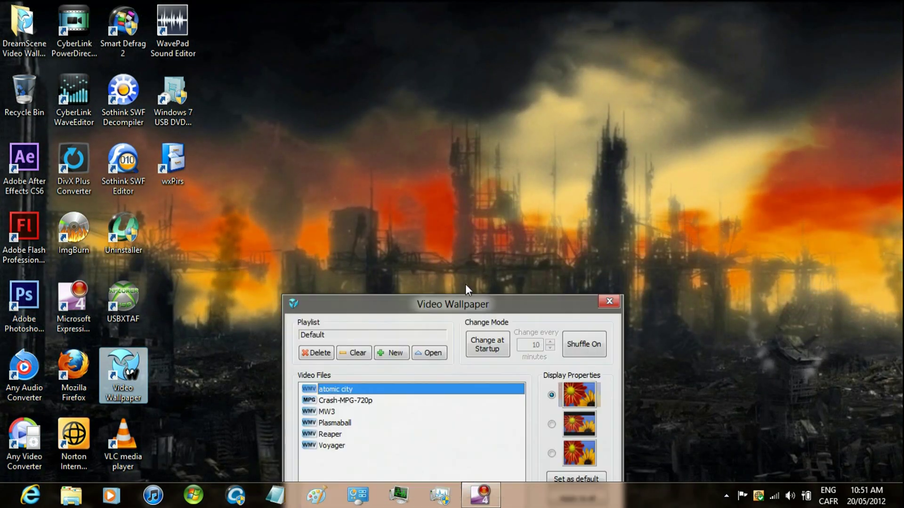
{"action": "key", "text": "Down"}
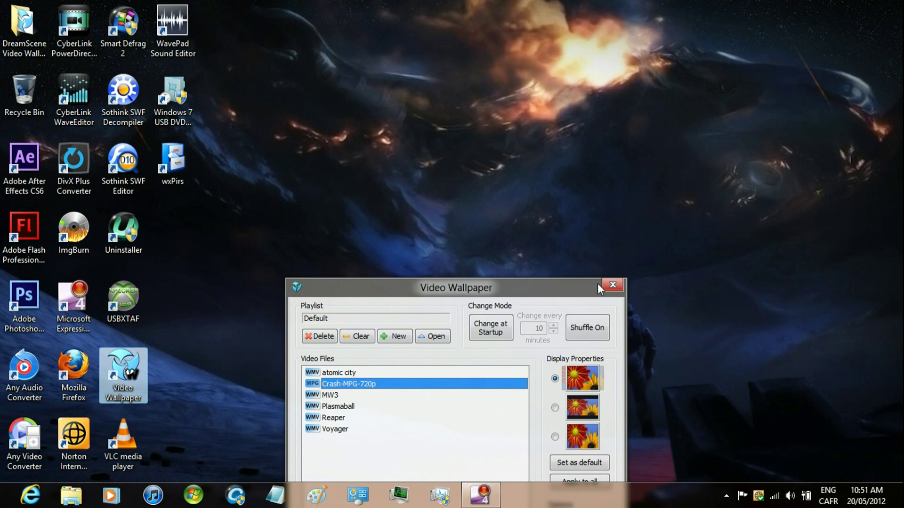
{"action": "left_click_drag", "start_coordinate": [603, 287], "coordinate": [558, 107]}
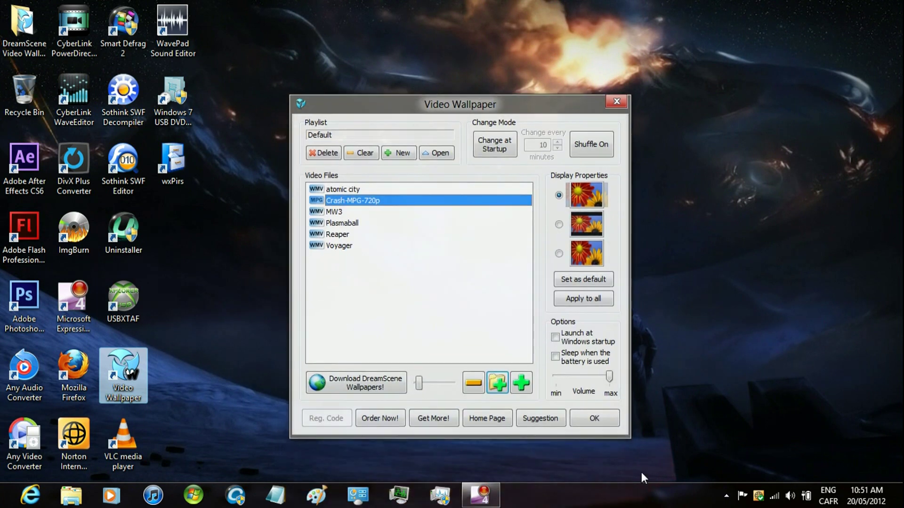
{"action": "left_click", "coordinate": [593, 420]}
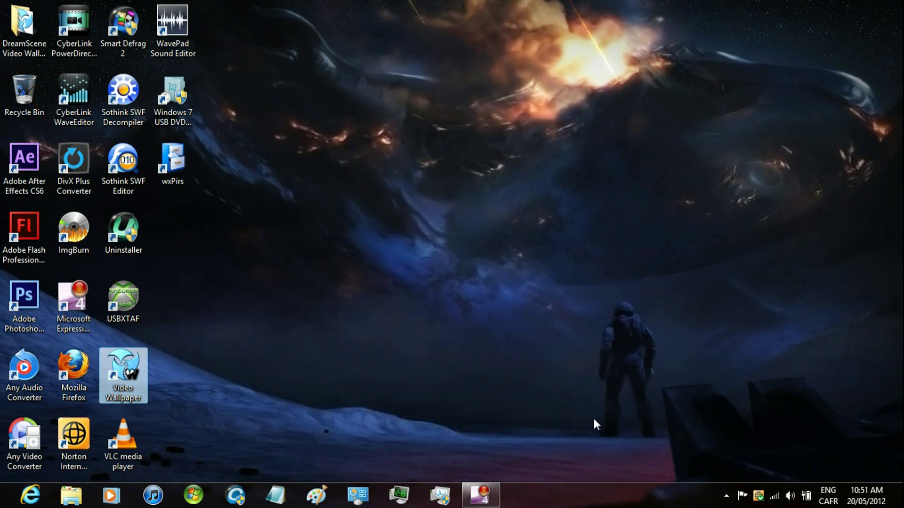